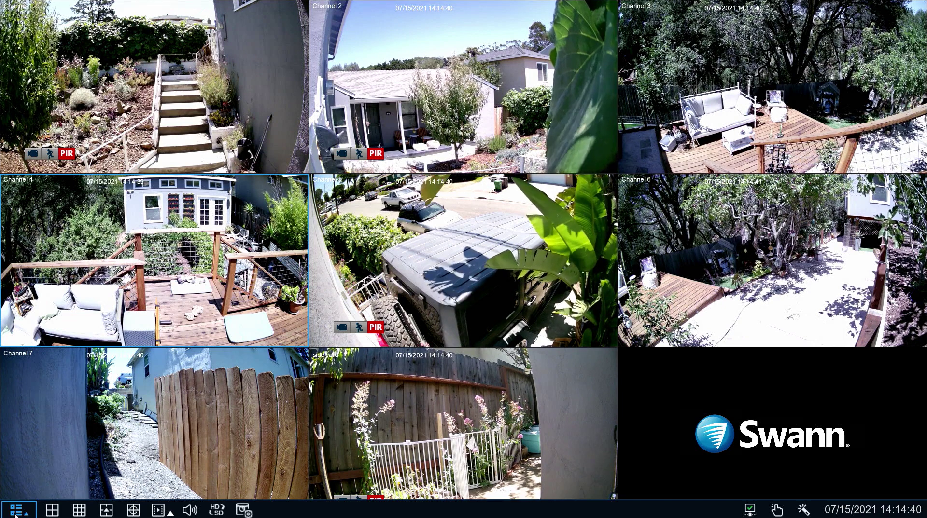
Step: Unlock the NVR through Setup by entering the login password on the on-screen keyboard
{"action": "left_click", "coordinate": [22, 507]}
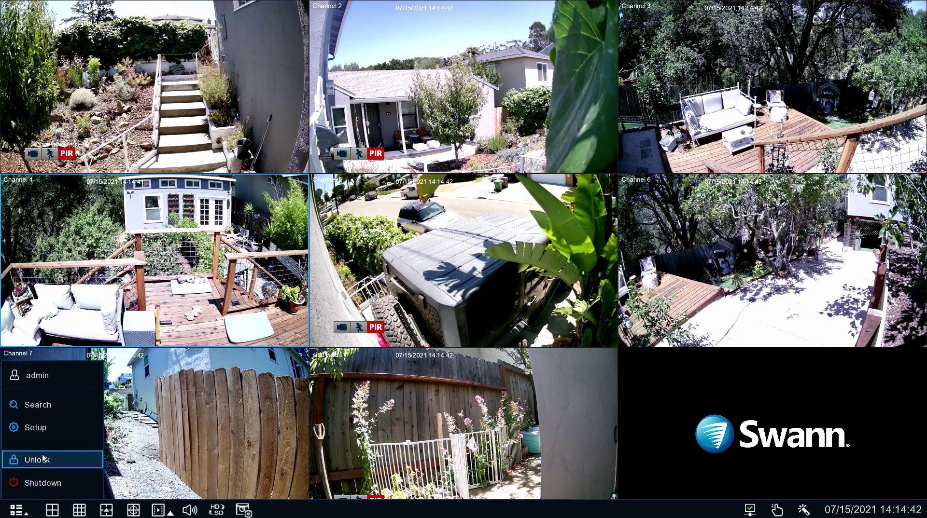
{"action": "left_click", "coordinate": [50, 428]}
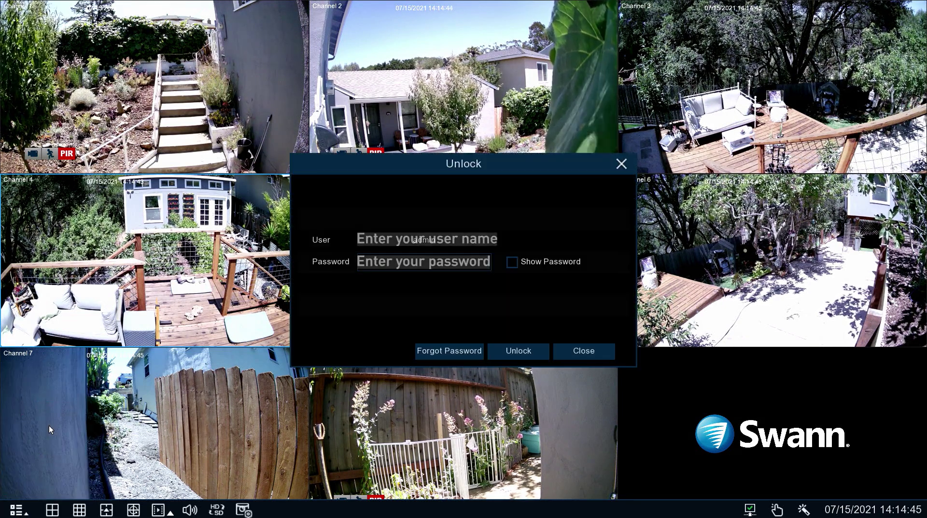
{"action": "left_click", "coordinate": [462, 268]}
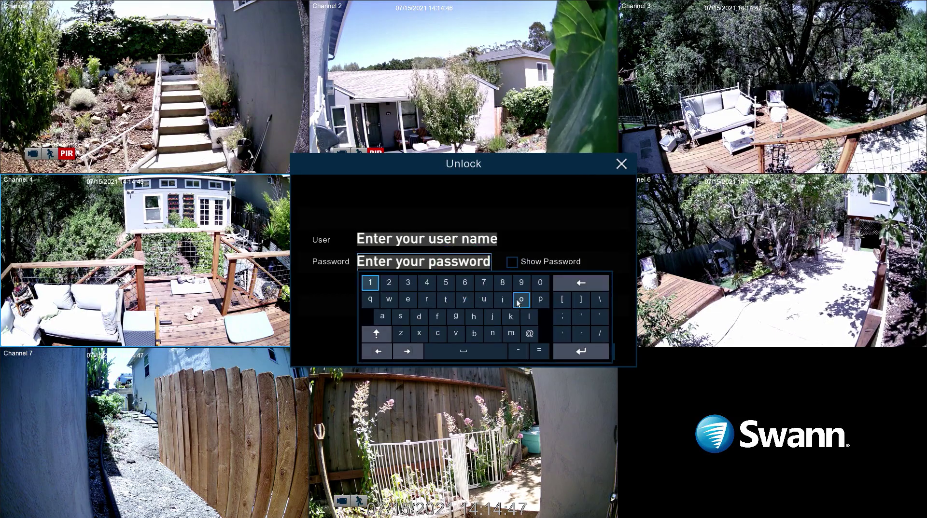
{"action": "left_click", "coordinate": [573, 350]}
{"action": "left_click", "coordinate": [519, 351]}
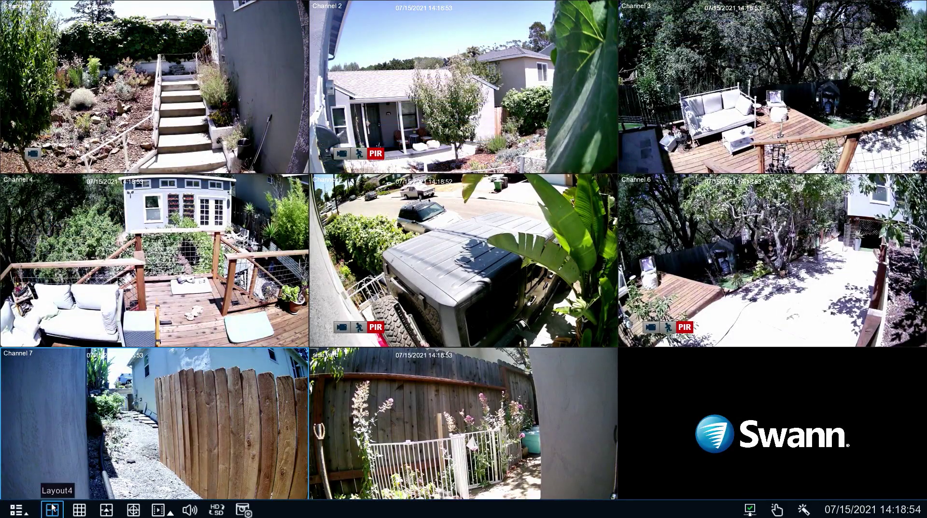
{"action": "left_click", "coordinate": [52, 509]}
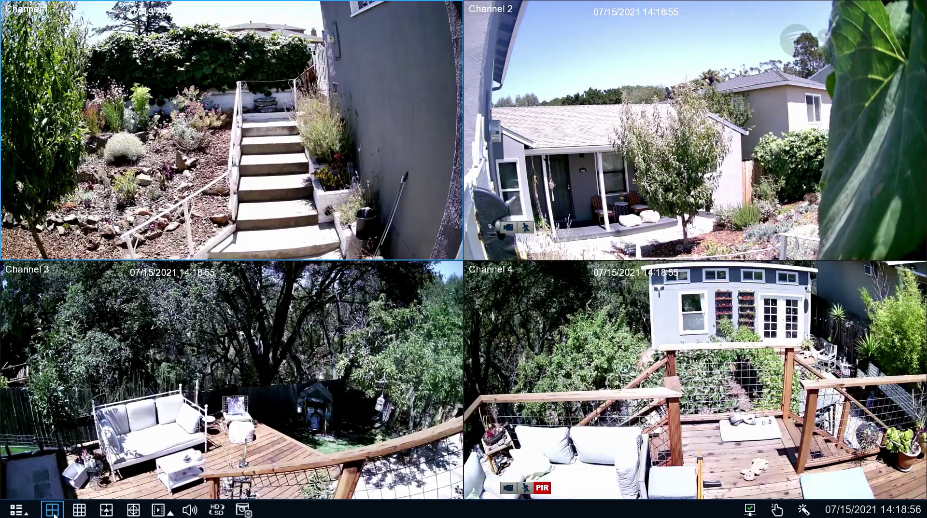
{"action": "left_click", "coordinate": [79, 508]}
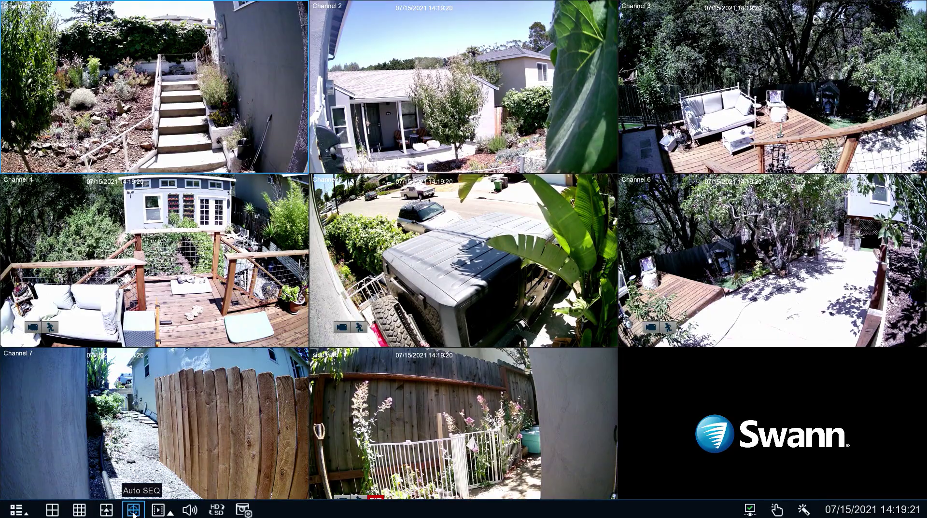
{"action": "left_click", "coordinate": [134, 513]}
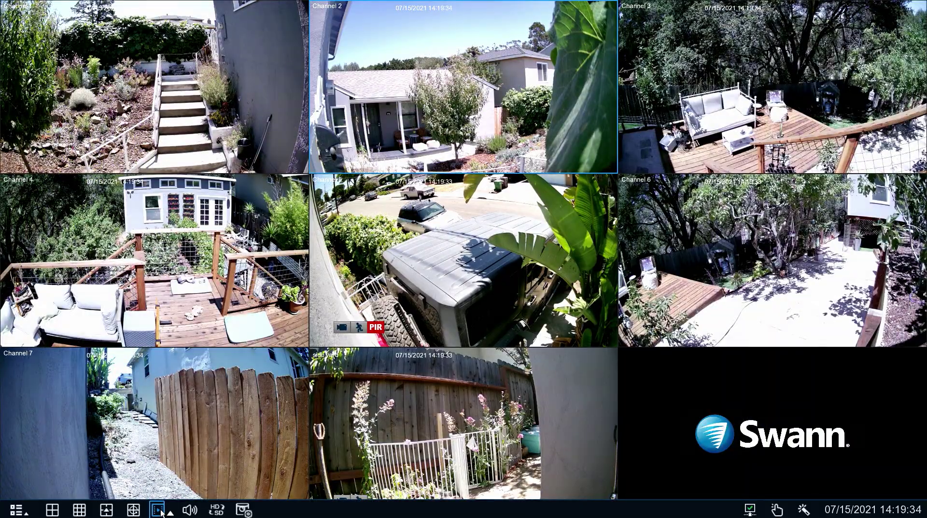
{"action": "left_click", "coordinate": [161, 512]}
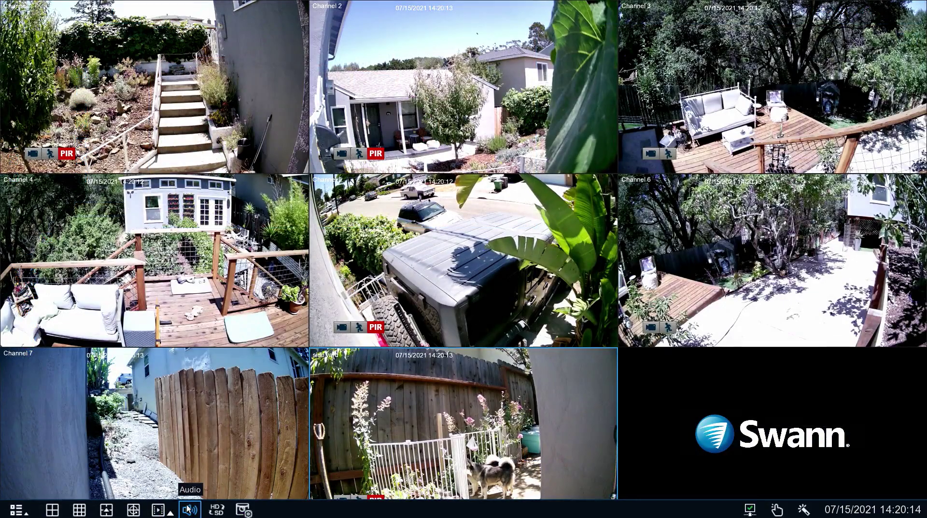
{"action": "left_click", "coordinate": [190, 510]}
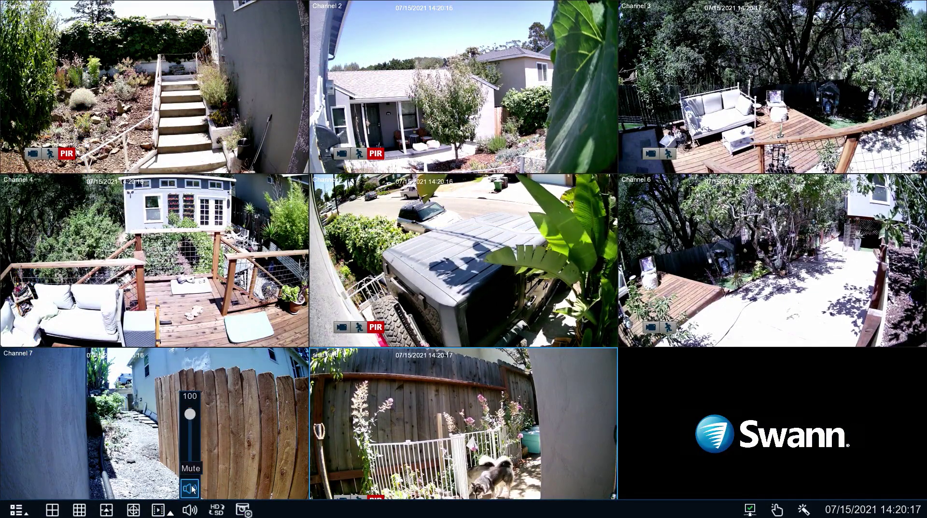
{"action": "left_click", "coordinate": [249, 485]}
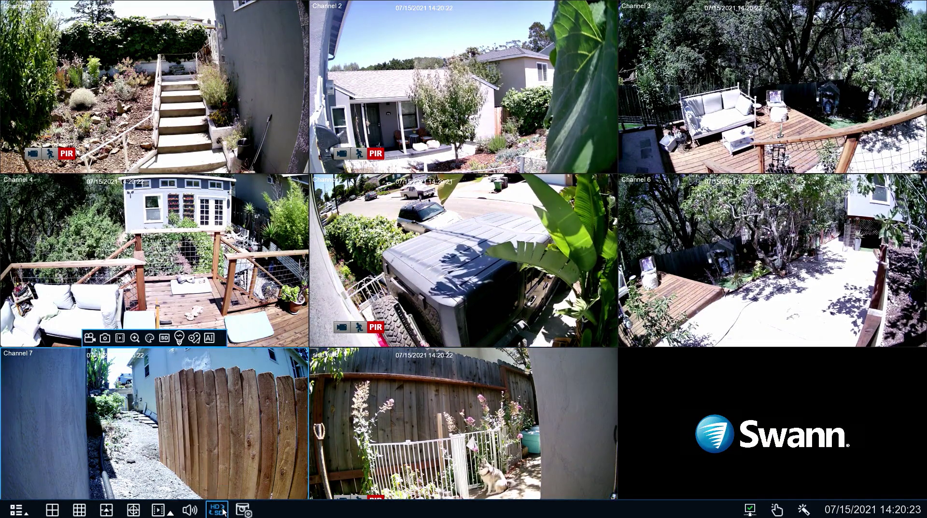
{"action": "left_click", "coordinate": [225, 511]}
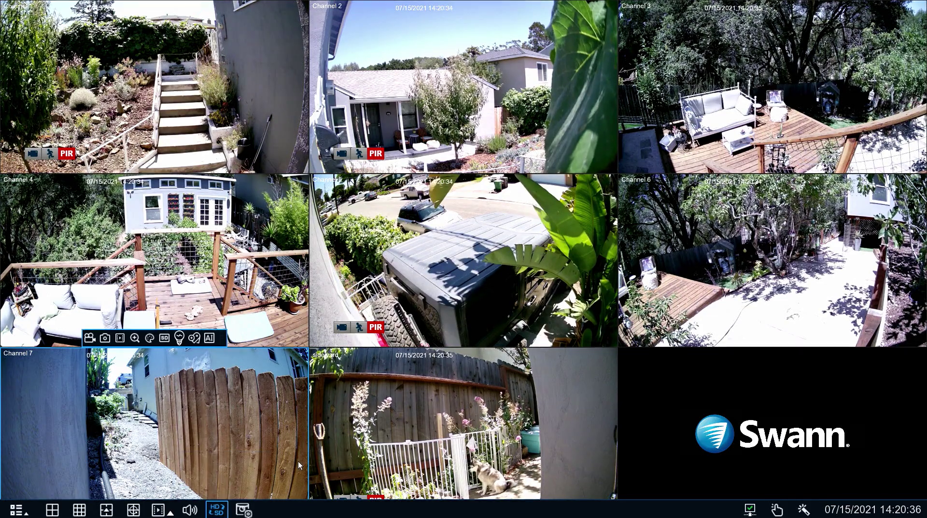
{"action": "left_click", "coordinate": [245, 511]}
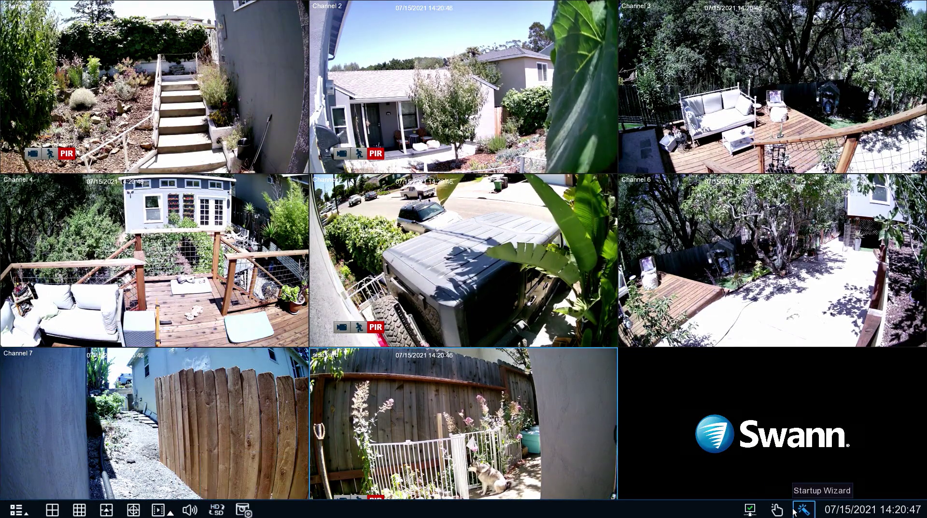
{"action": "left_click", "coordinate": [803, 510]}
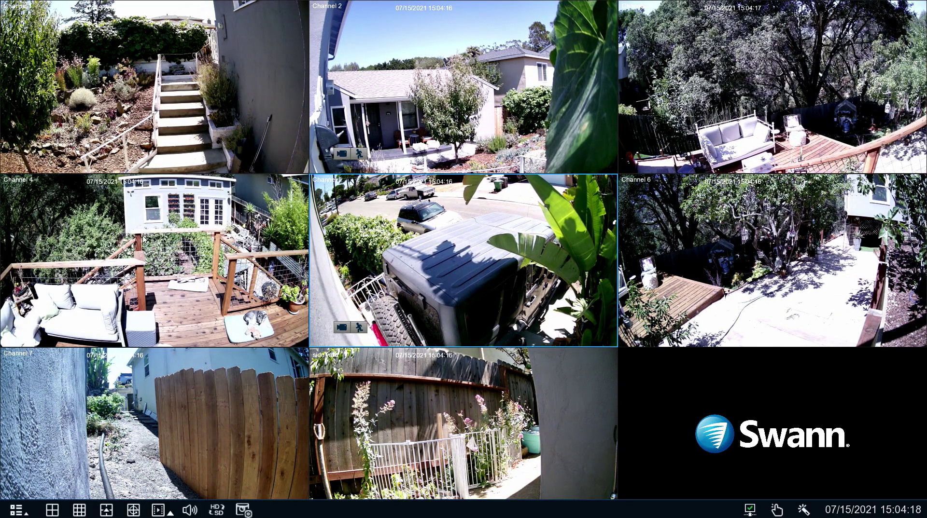
{"action": "left_click", "coordinate": [144, 238]}
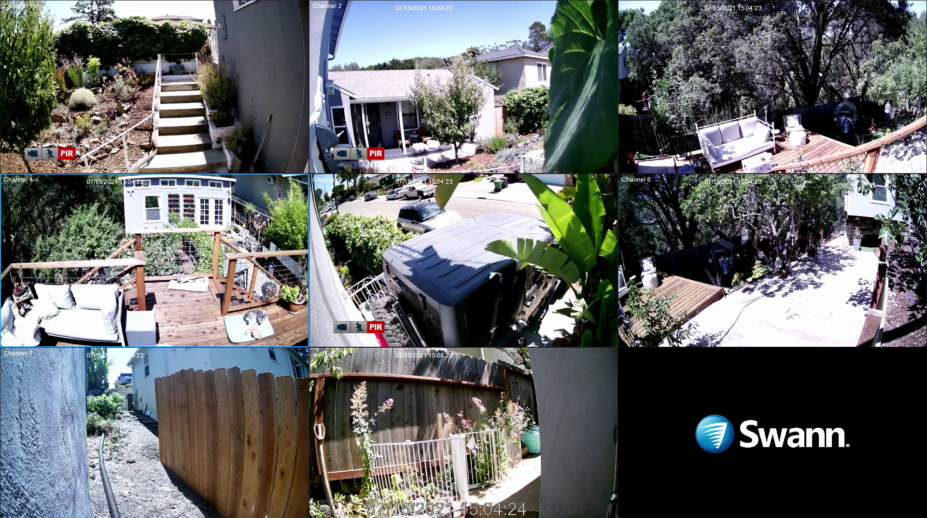
{"action": "left_click", "coordinate": [144, 238]}
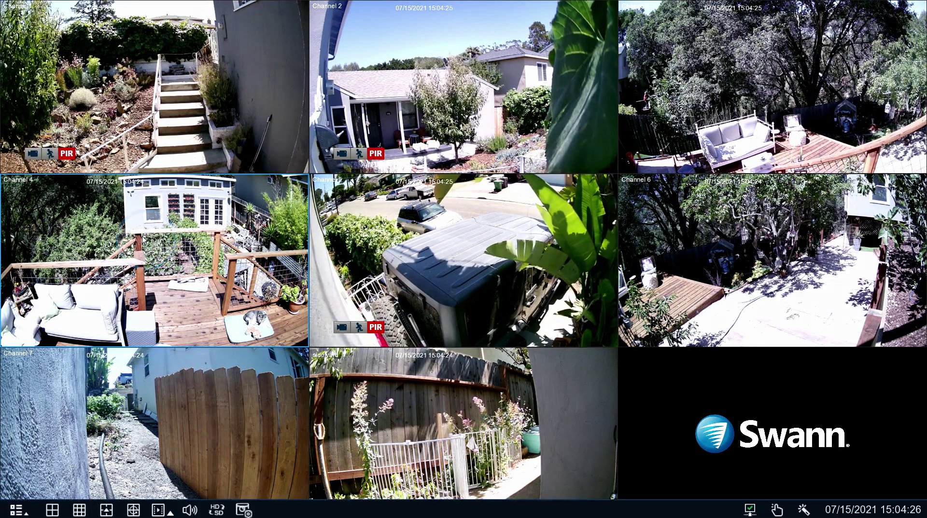
Step: In Setup > Alarm > Detection, switch CH4's mode to PIR and Motion and apply it
{"action": "left_click", "coordinate": [15, 510]}
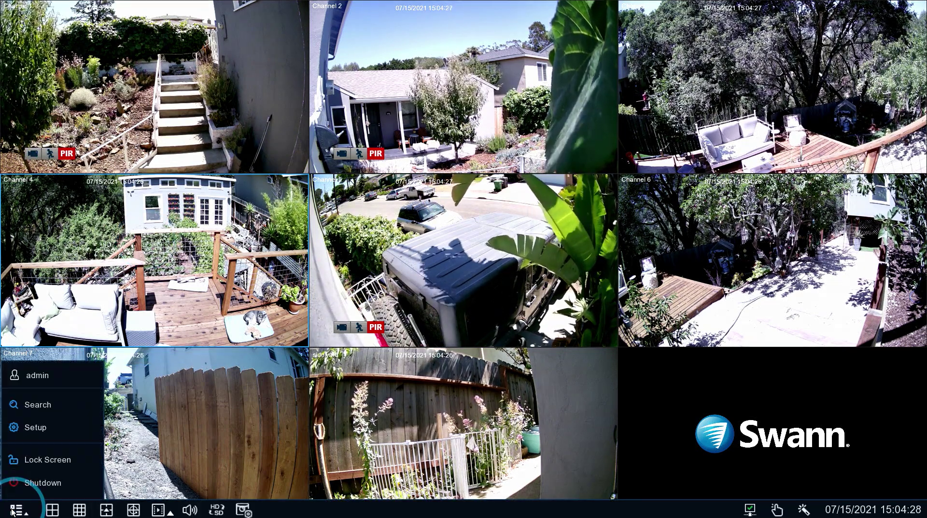
{"action": "left_click", "coordinate": [41, 426]}
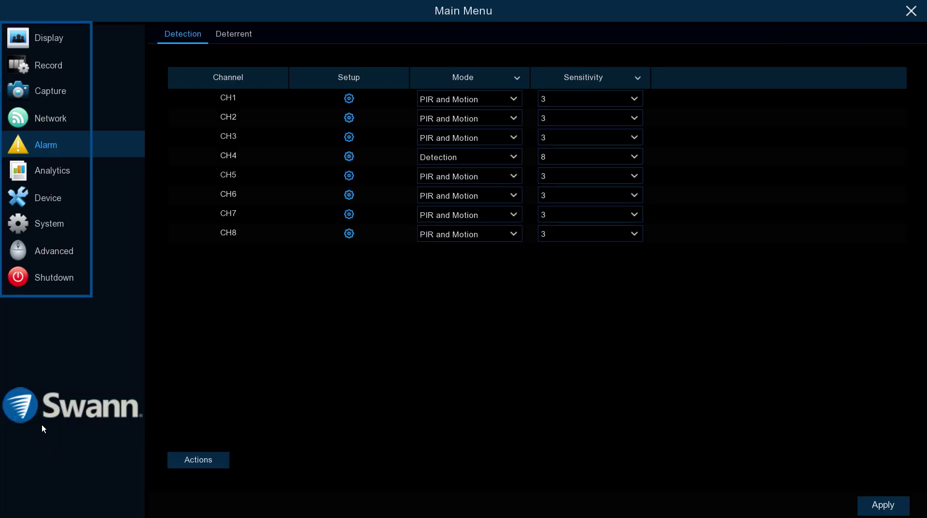
{"action": "left_click", "coordinate": [46, 145]}
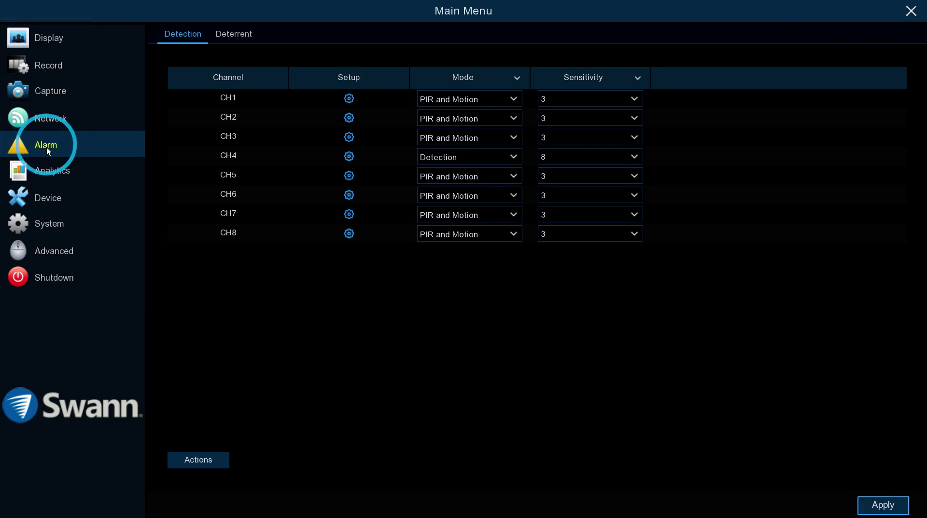
{"action": "left_click", "coordinate": [449, 154]}
{"action": "left_click", "coordinate": [457, 174]}
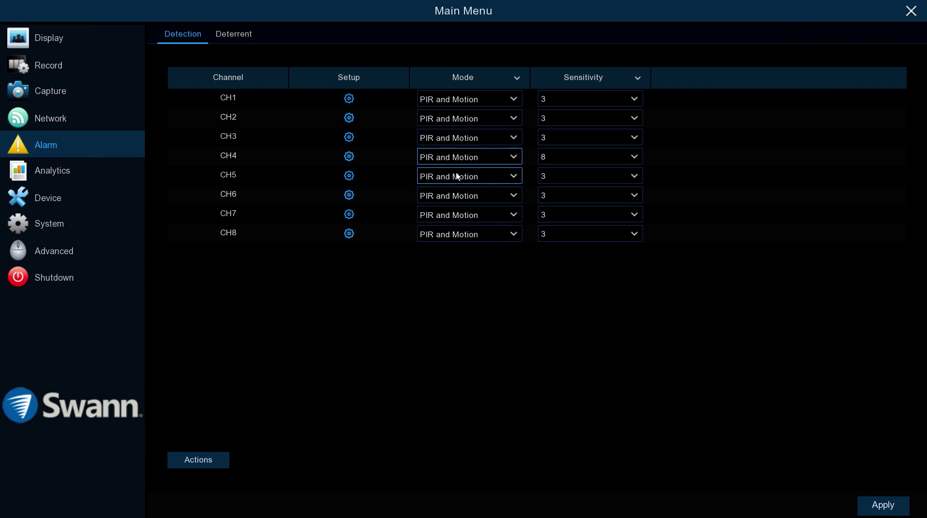
{"action": "left_click", "coordinate": [894, 513]}
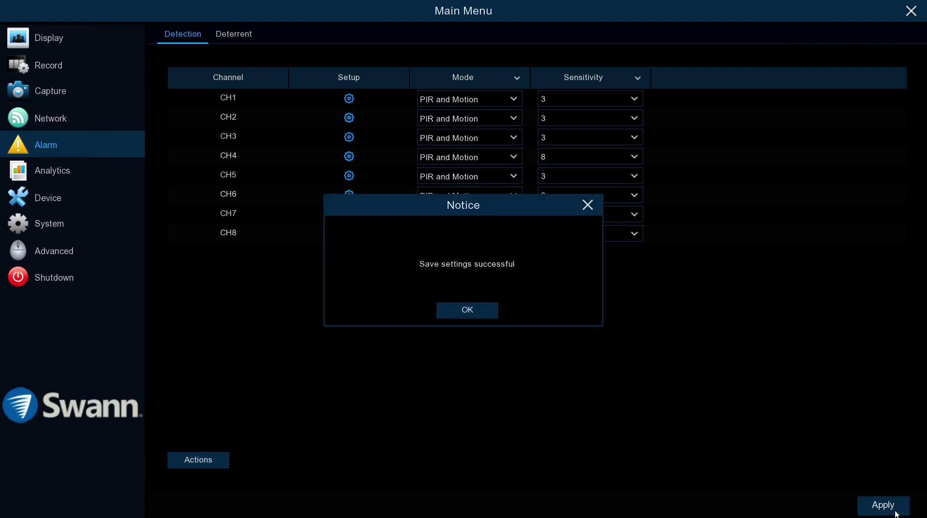
{"action": "left_click", "coordinate": [467, 311]}
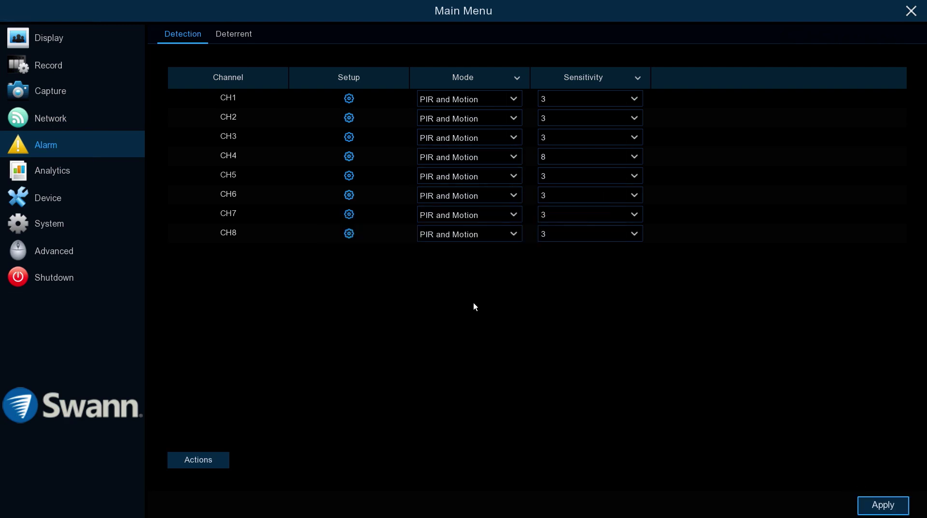
Step: Rename camera CH1 to 'front stair' in the Display > Live settings
{"action": "left_click", "coordinate": [40, 39]}
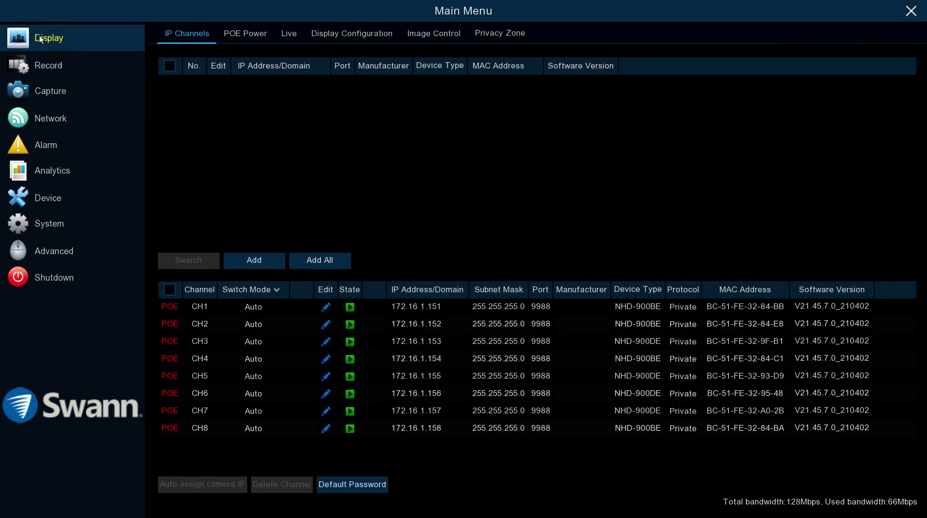
{"action": "left_click", "coordinate": [289, 34]}
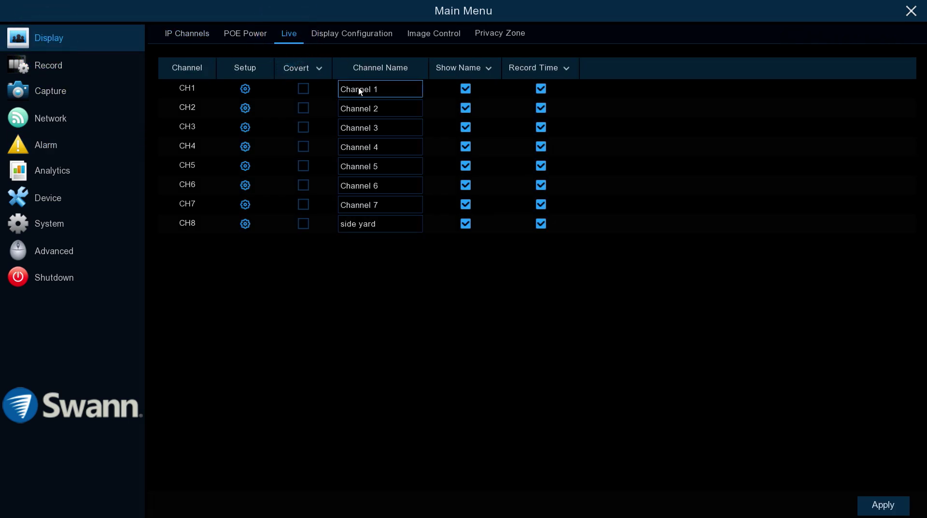
{"action": "left_click", "coordinate": [389, 93]}
{"action": "type", "text": "front stairs"}
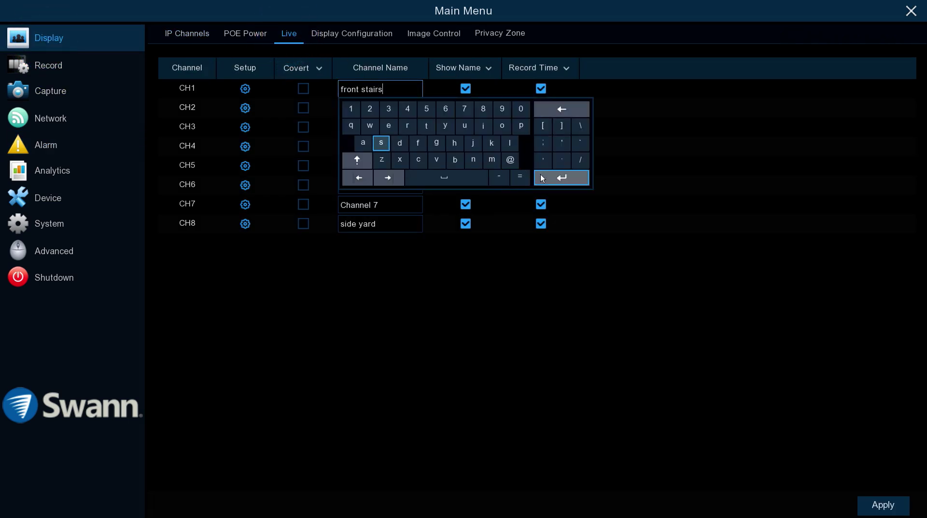
{"action": "left_click", "coordinate": [541, 178]}
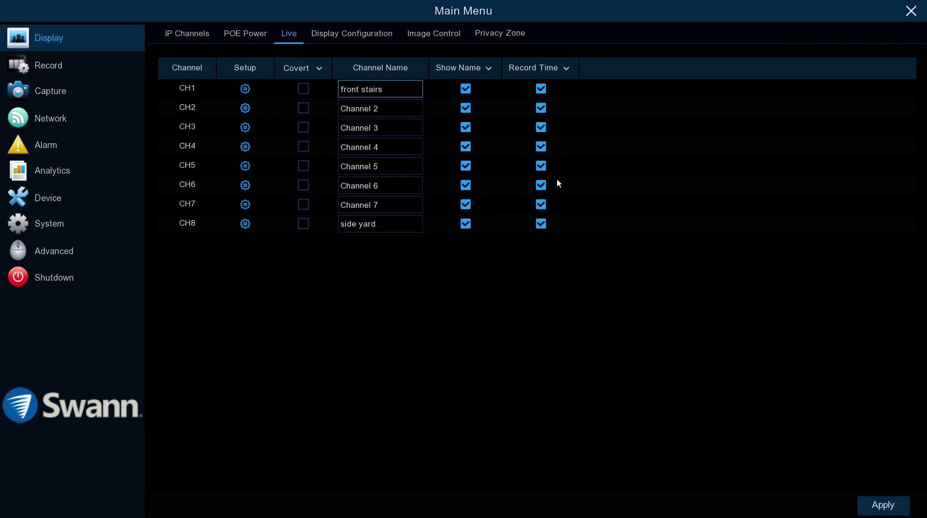
Step: Enlarge CH4's privacy mask Area1 over the shed front and apply the change
{"action": "left_click", "coordinate": [500, 32]}
{"action": "left_click_drag", "start_coordinate": [634, 145], "coordinate": [762, 192]}
{"action": "left_click", "coordinate": [883, 505]}
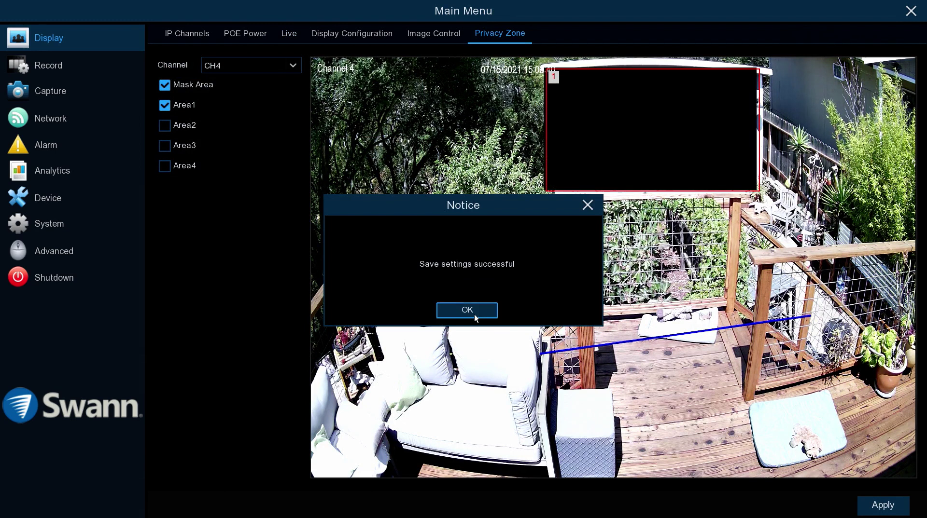
{"action": "left_click", "coordinate": [467, 310]}
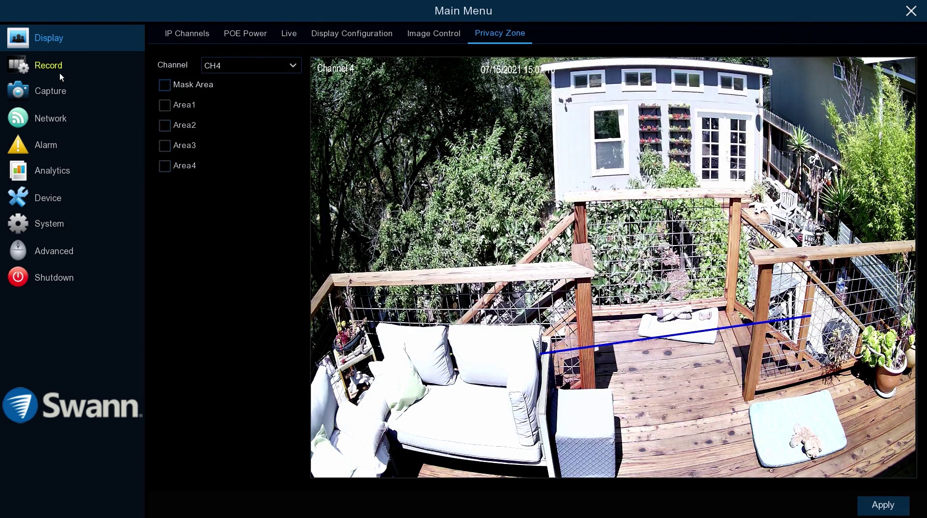
Step: Check the Record stream settings and clear CH4's detection schedule from 06:00 to about 18:30 daily
{"action": "left_click", "coordinate": [58, 67]}
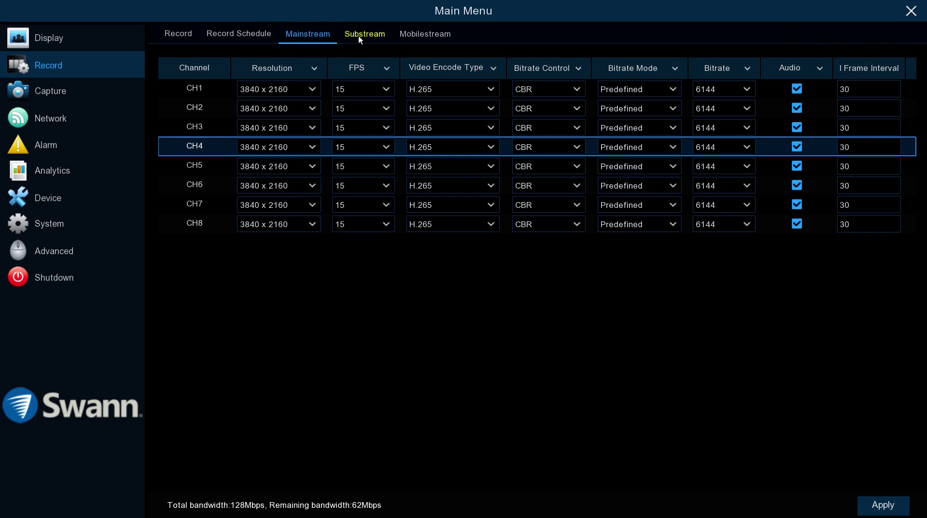
{"action": "left_click", "coordinate": [358, 36]}
{"action": "left_click", "coordinate": [258, 34]}
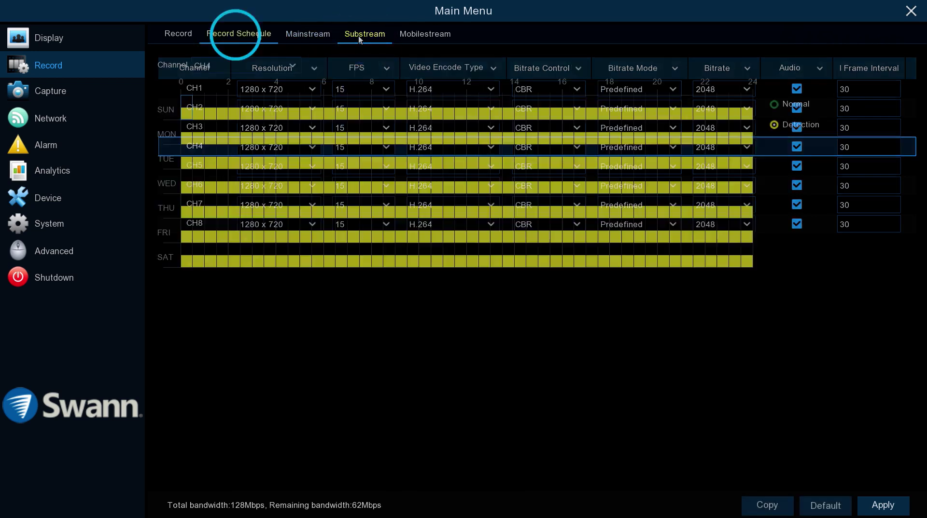
{"action": "left_click_drag", "start_coordinate": [325, 100], "coordinate": [622, 353]}
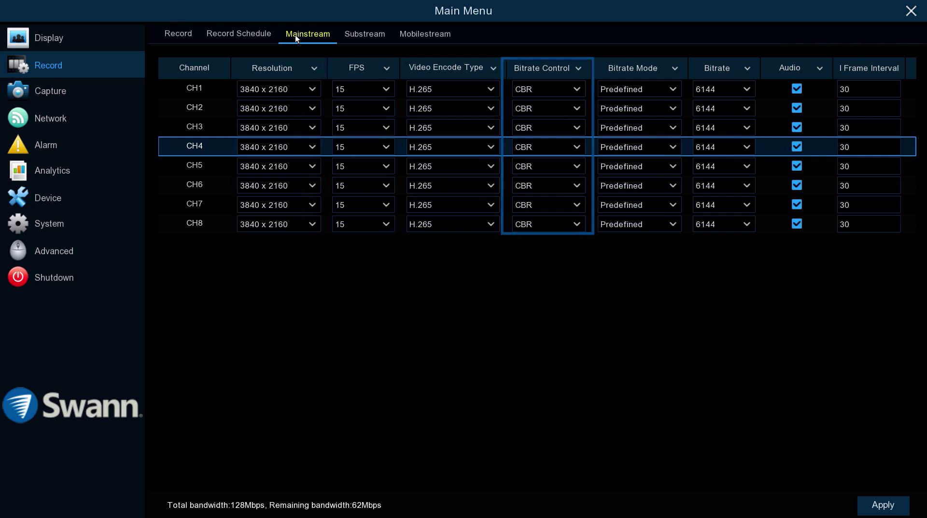
{"action": "left_click", "coordinate": [41, 151]}
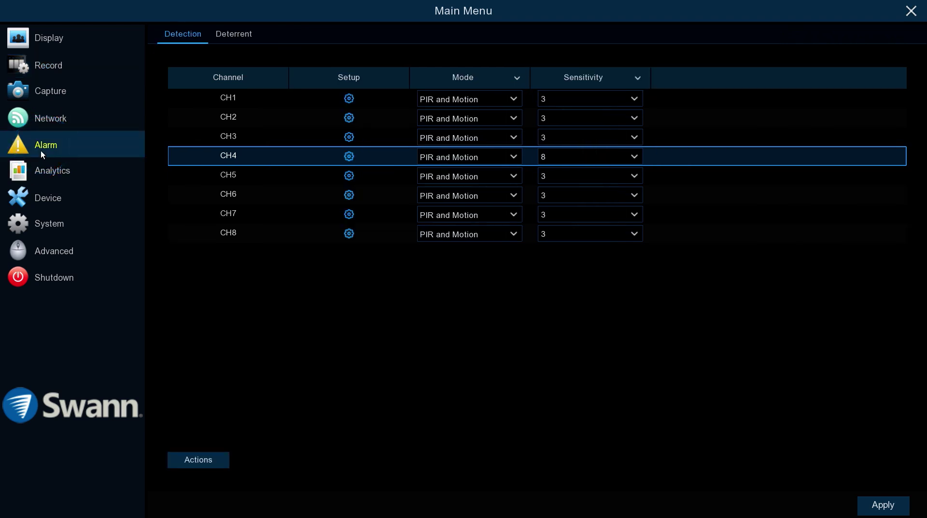
Step: Set CH4's alarm mode to Detection and enable CH4's siren on the Deterrent tab
{"action": "left_click", "coordinate": [481, 161]}
{"action": "left_click", "coordinate": [476, 189]}
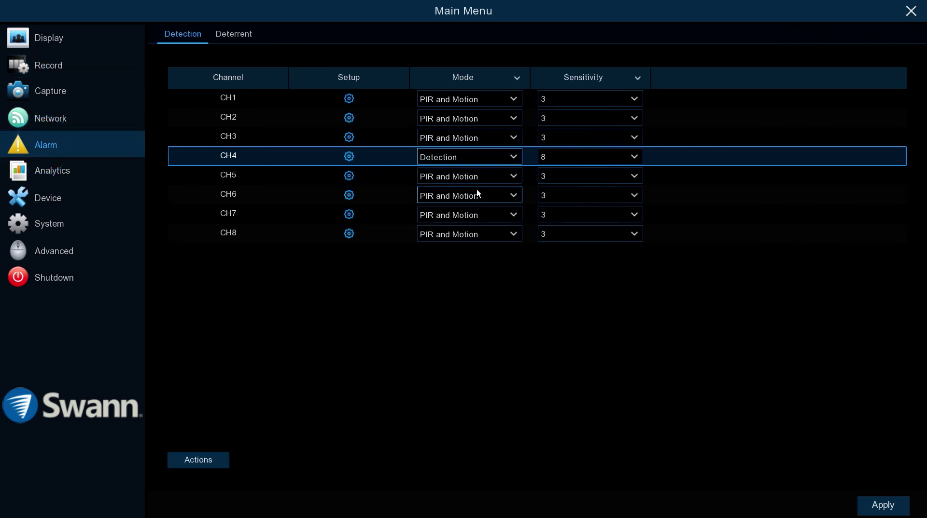
{"action": "left_click", "coordinate": [234, 34]}
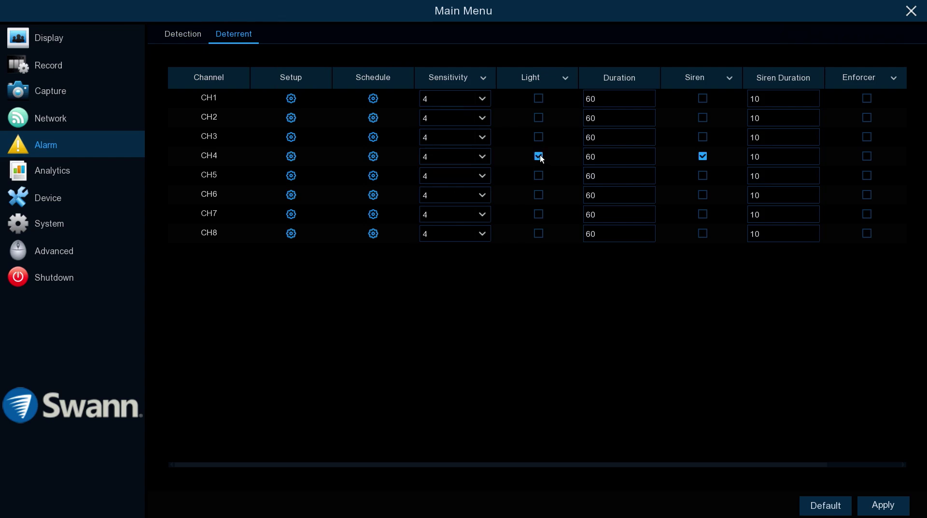
{"action": "left_click", "coordinate": [699, 155]}
{"action": "left_click", "coordinate": [290, 154]}
Step: Draw a detection area on CH4 and a four-sided perimeter intrusion zone over CH1's stairs
{"action": "left_click_drag", "start_coordinate": [466, 157], "coordinate": [860, 517]}
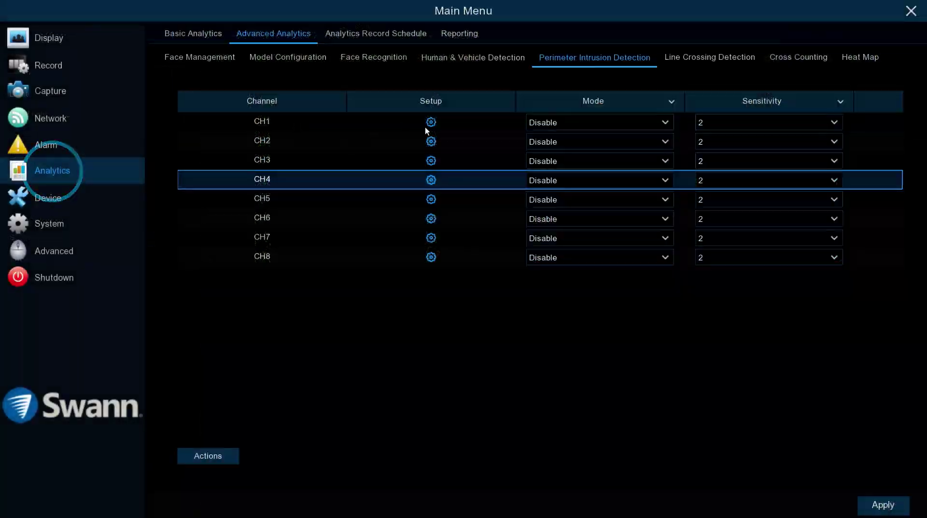
{"action": "left_click", "coordinate": [431, 122]}
{"action": "left_click", "coordinate": [547, 160]}
{"action": "left_click", "coordinate": [685, 82]}
{"action": "left_click", "coordinate": [729, 513]}
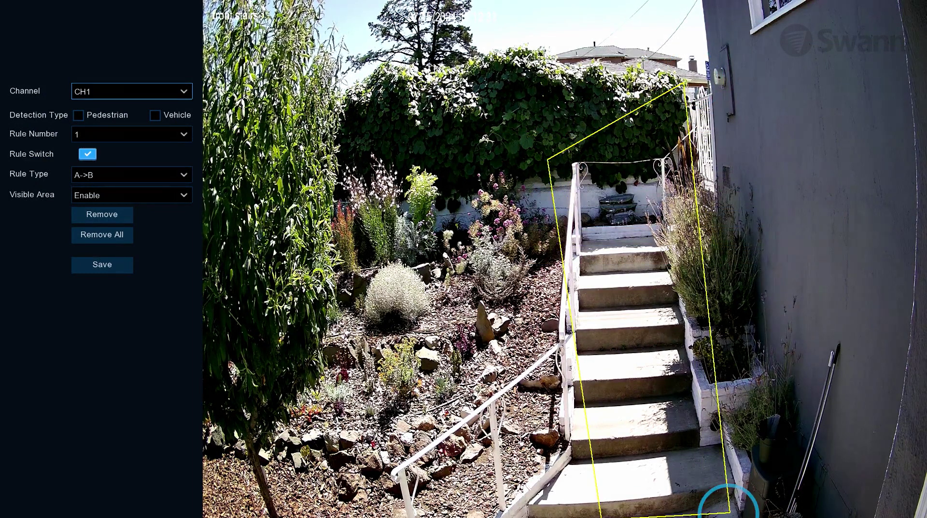
{"action": "left_click", "coordinate": [505, 507]}
{"action": "right_click", "coordinate": [505, 510]}
Step: Draw a line-crossing detection line across the deck on CH4
{"action": "left_click", "coordinate": [715, 58]}
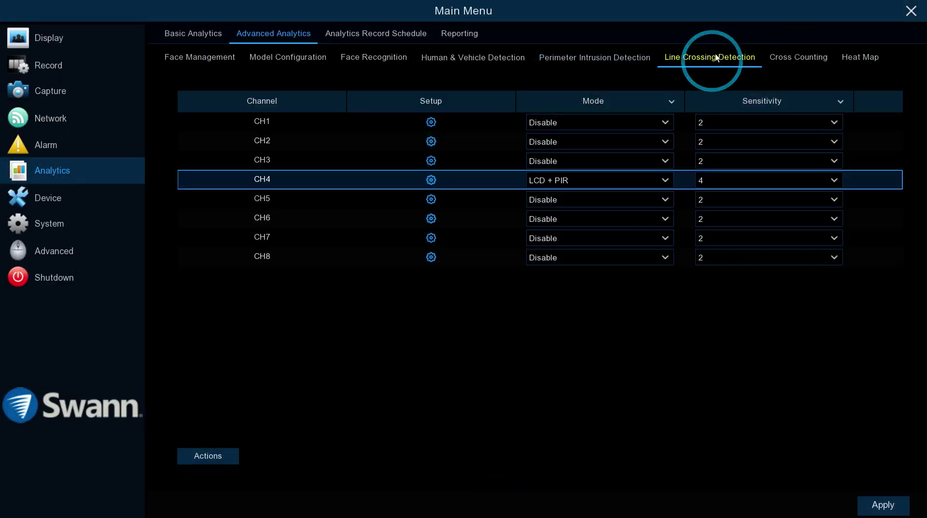
{"action": "left_click", "coordinate": [431, 180]}
{"action": "left_click_drag", "start_coordinate": [494, 358], "coordinate": [806, 323]}
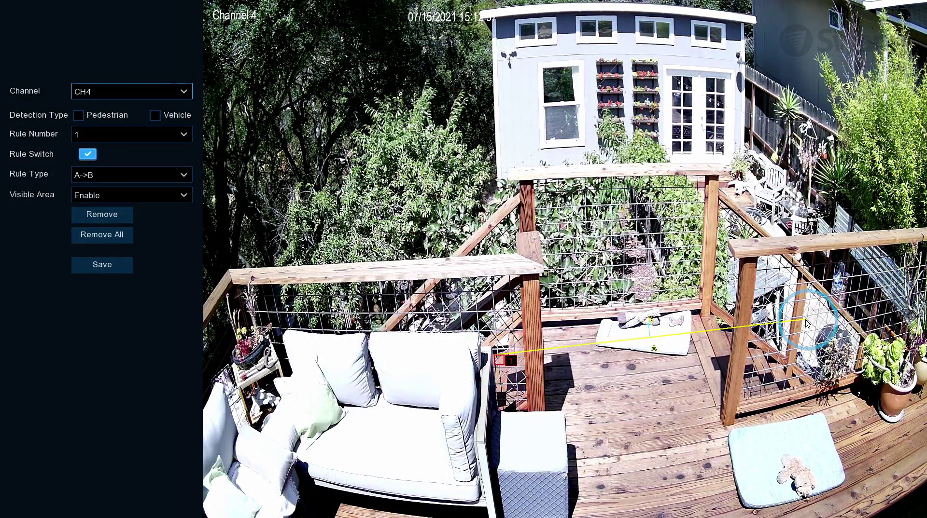
{"action": "right_click", "coordinate": [805, 323]}
Step: Outline a stationary object detection area around the porch on CH2
{"action": "left_click", "coordinate": [201, 40]}
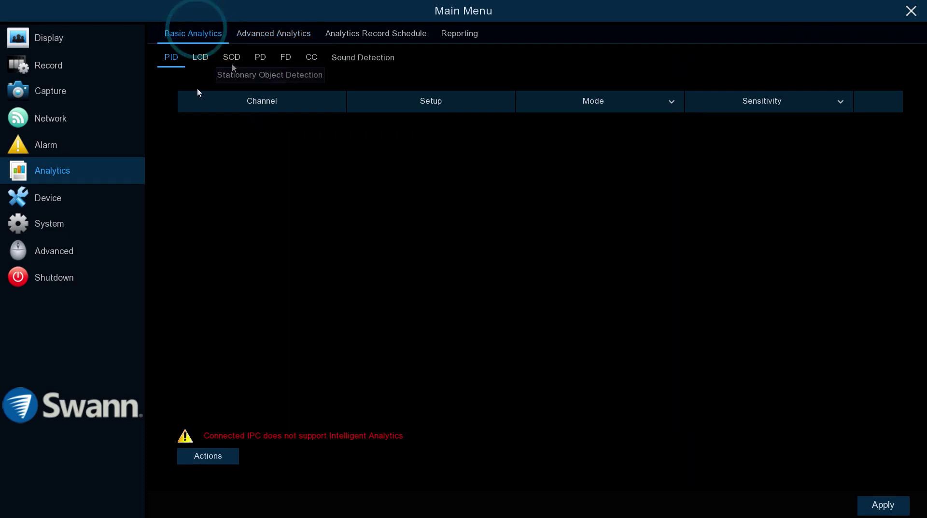
{"action": "left_click", "coordinate": [232, 59]}
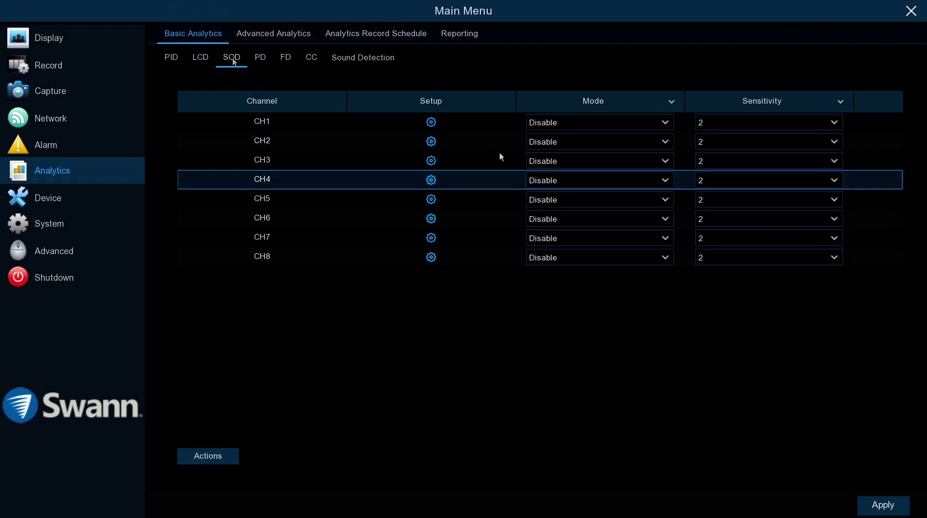
{"action": "left_click", "coordinate": [431, 141]}
{"action": "left_click", "coordinate": [513, 382]}
{"action": "left_click", "coordinate": [523, 441]}
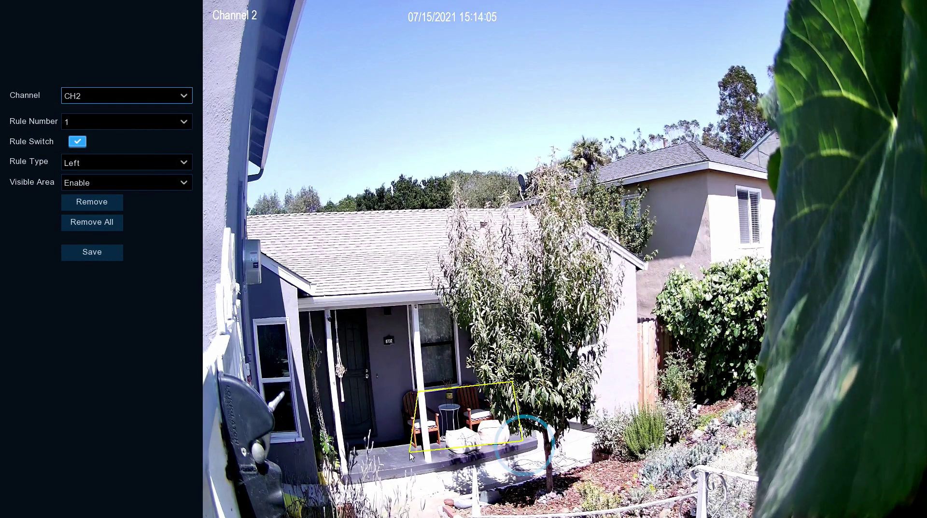
{"action": "left_click", "coordinate": [426, 465]}
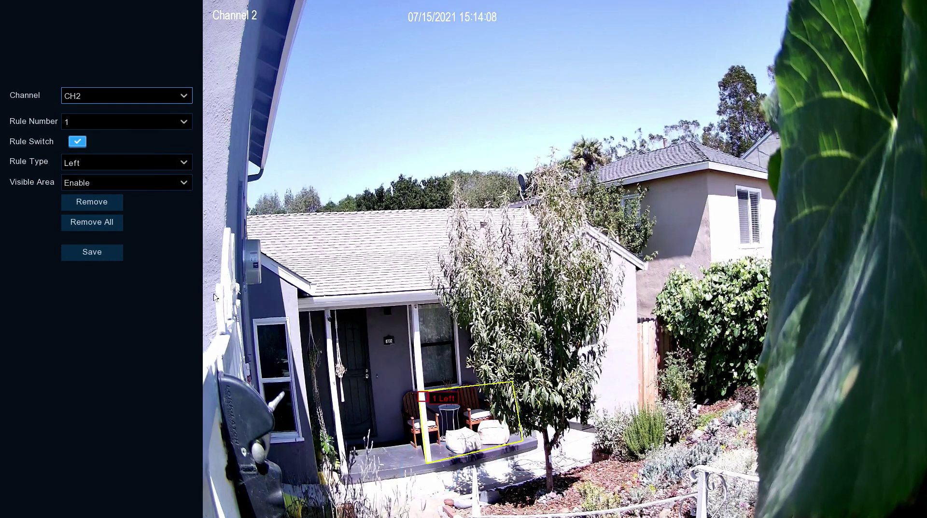
{"action": "right_click", "coordinate": [77, 239]}
{"action": "left_click", "coordinate": [59, 229]}
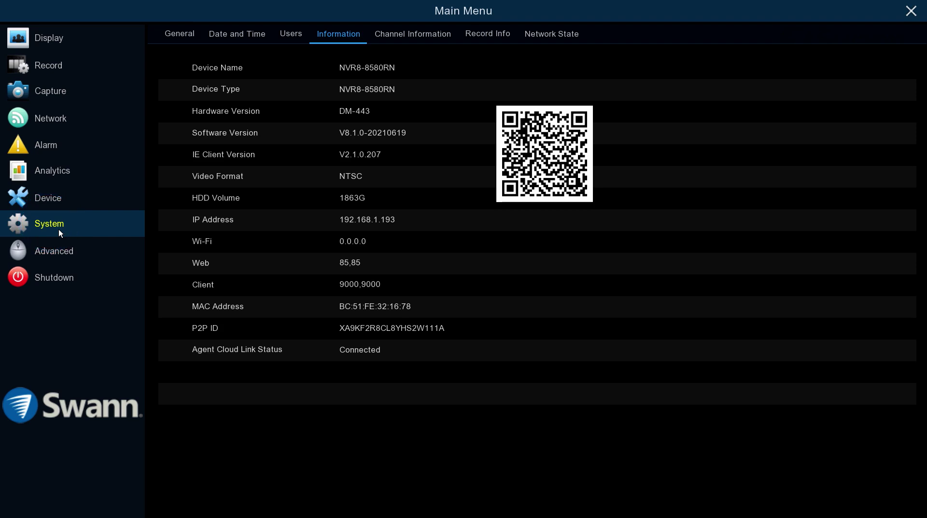
Step: Review the General, Date and Time, and device Information tabs, then exit to live view
{"action": "left_click", "coordinate": [169, 35]}
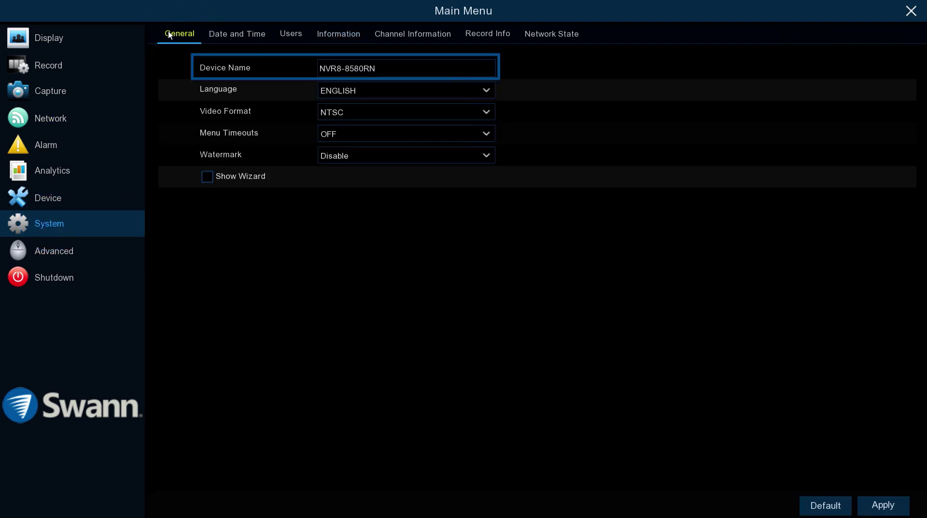
{"action": "key", "text": "Down"}
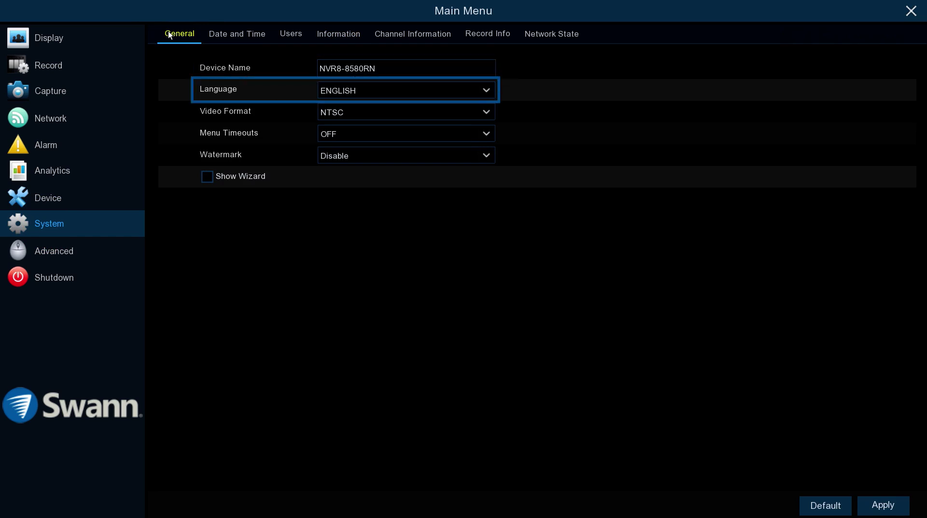
{"action": "key", "text": "Down"}
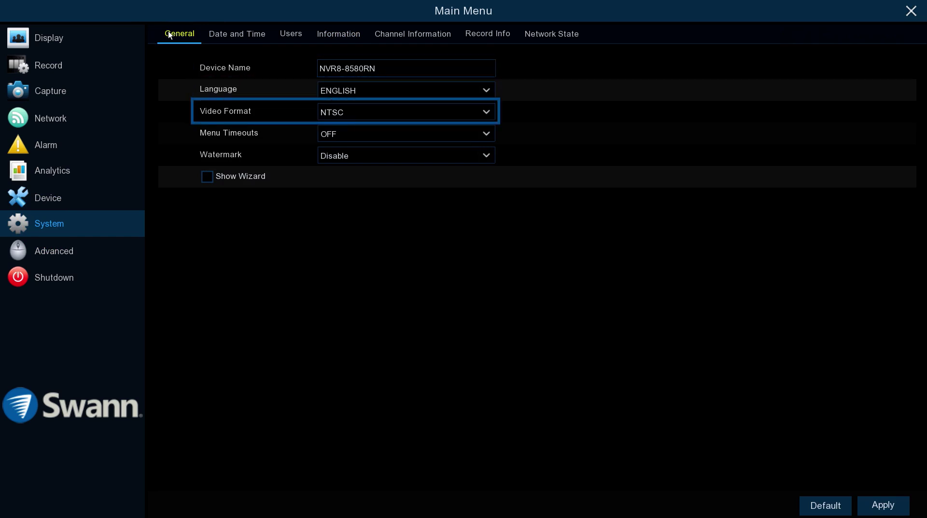
{"action": "left_click", "coordinate": [264, 38]}
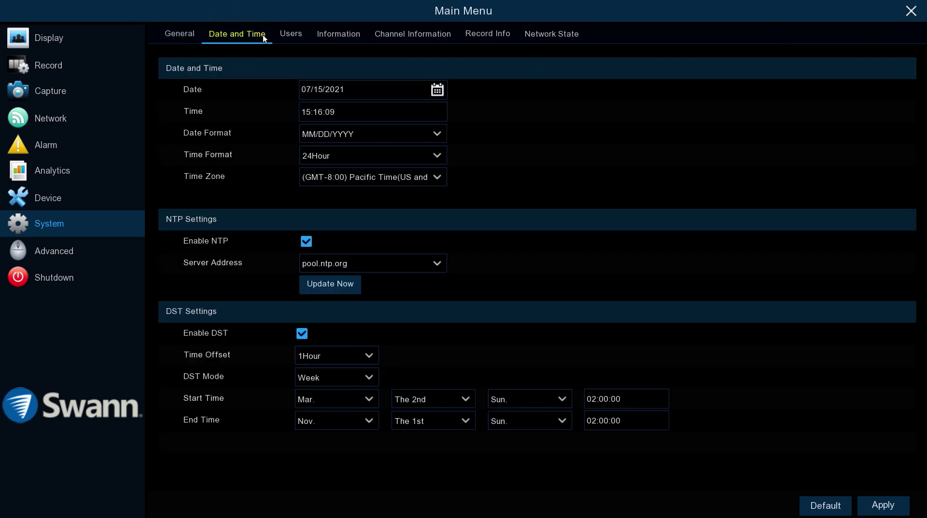
{"action": "left_click", "coordinate": [351, 36]}
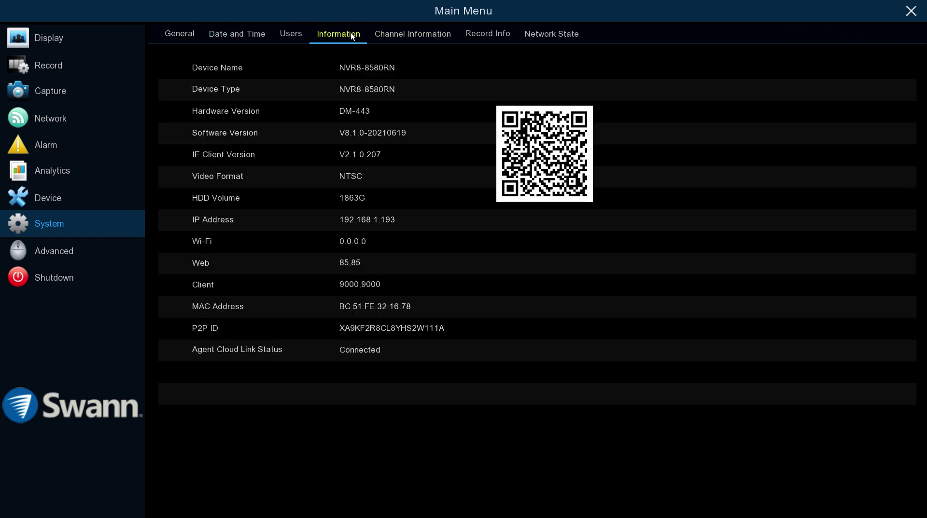
{"action": "right_click", "coordinate": [352, 36]}
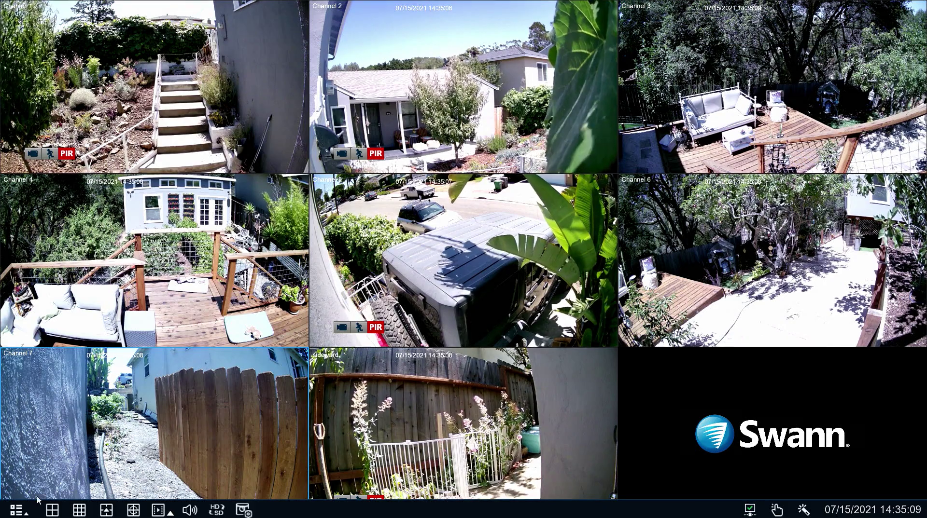
Step: Shut down the NVR from the start menu, authenticating with the account password
{"action": "left_click", "coordinate": [16, 510]}
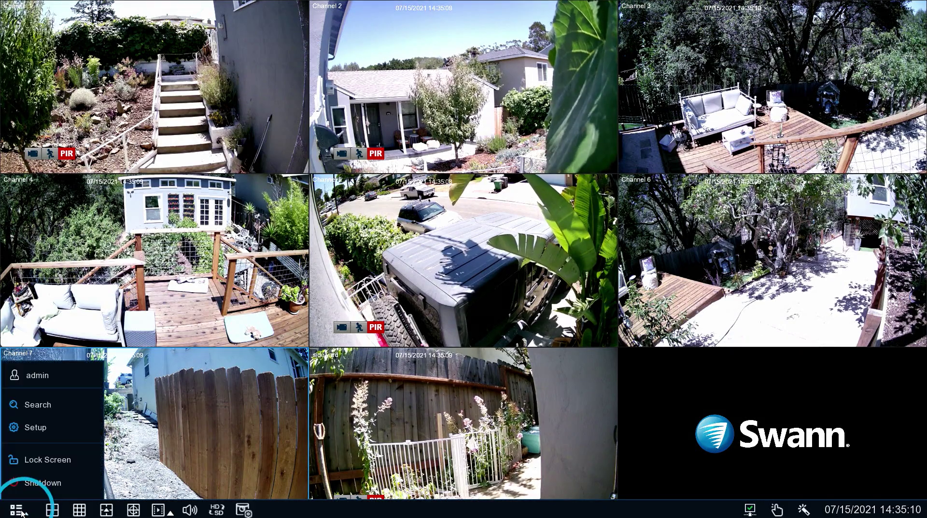
{"action": "left_click", "coordinate": [41, 480]}
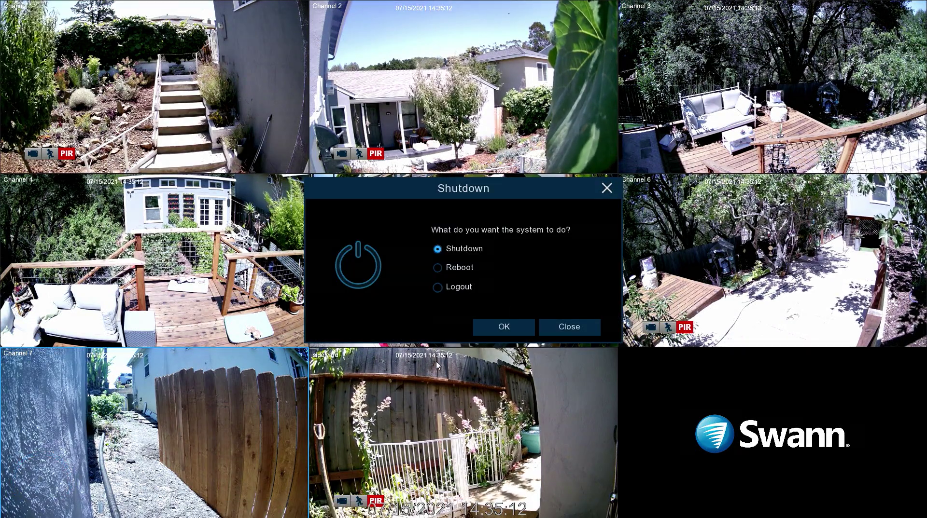
{"action": "left_click", "coordinate": [511, 324]}
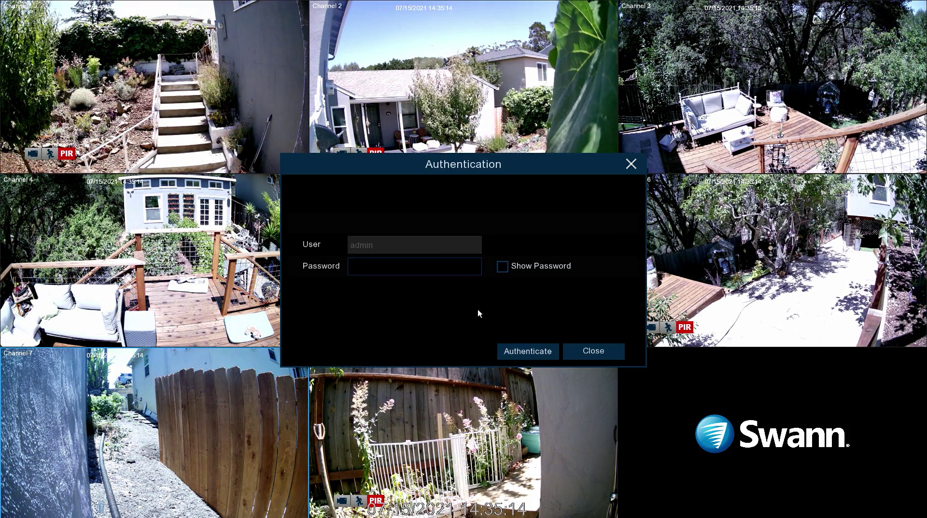
{"action": "left_click", "coordinate": [425, 268]}
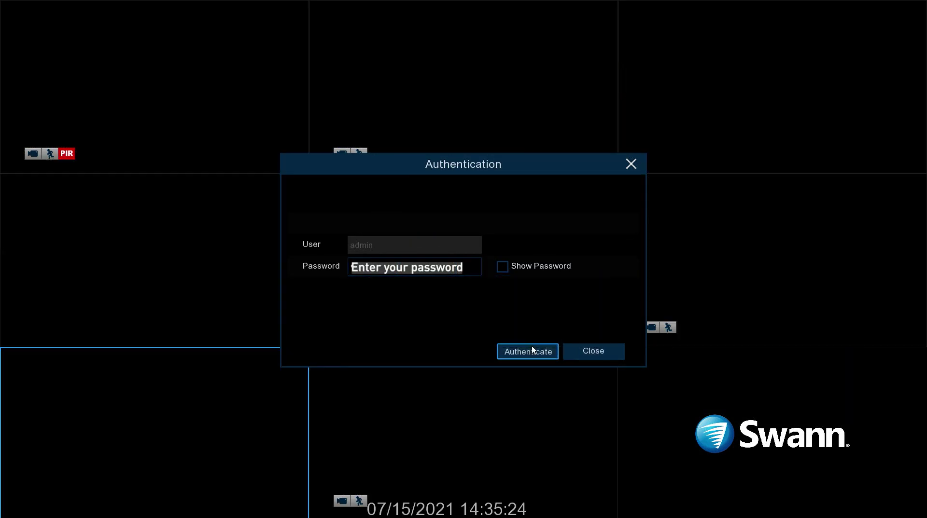
{"action": "left_click", "coordinate": [528, 351]}
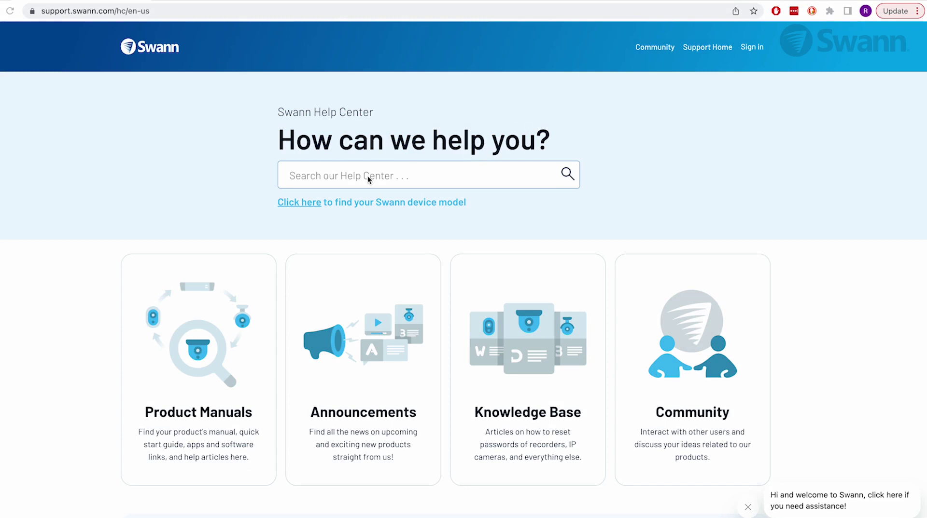
Step: Submit the query 'Smart Security System Manual' in the Search our Help Center box
{"action": "left_click", "coordinate": [332, 173]}
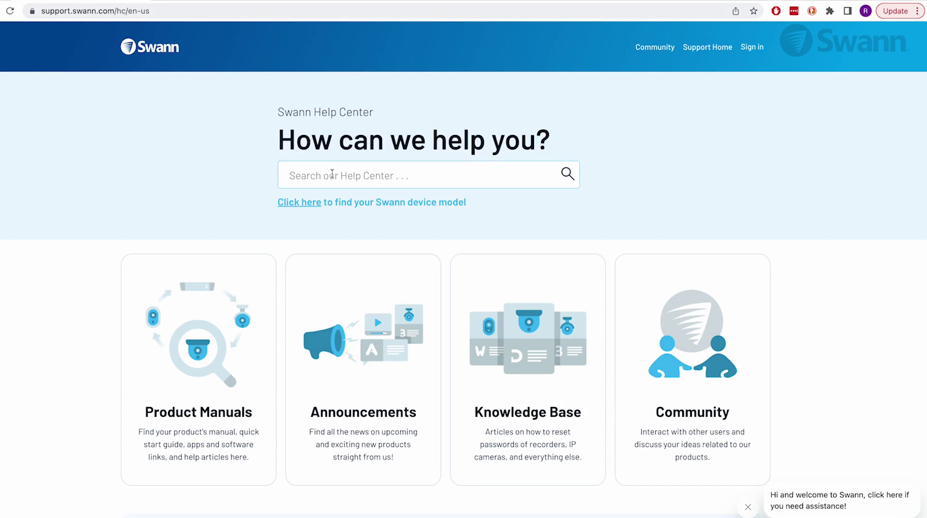
{"action": "key", "text": "Return"}
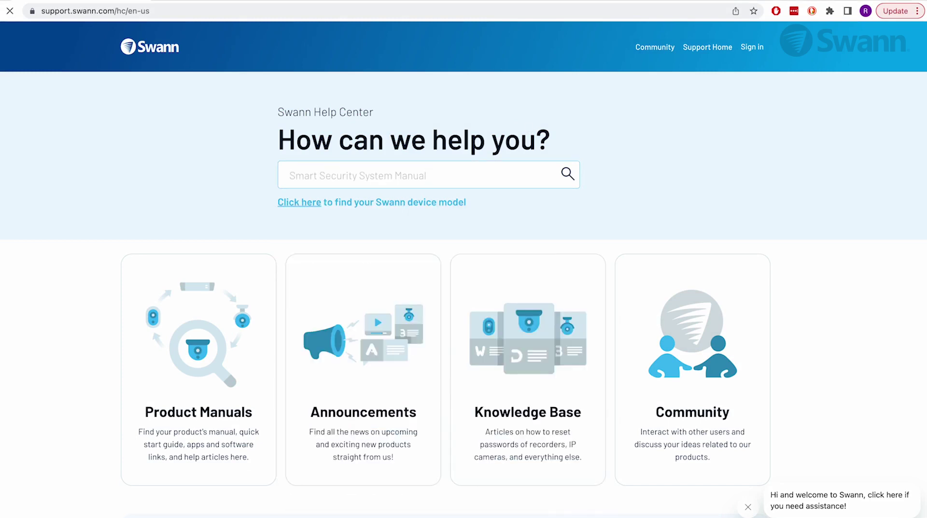